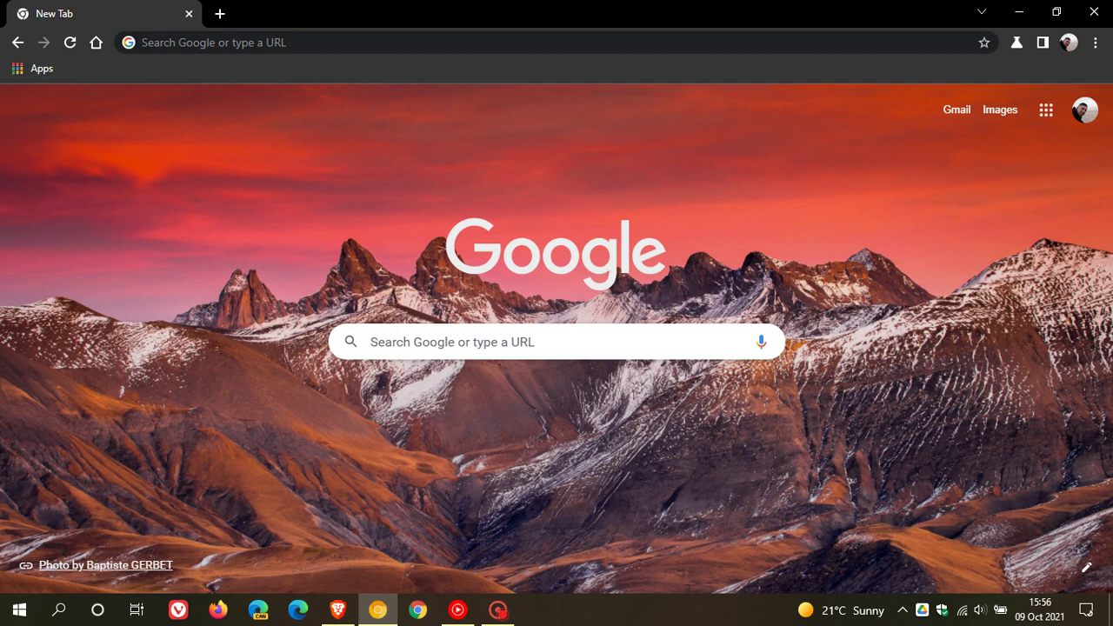
Open the chrome://flags Experiments page from the address bar
{"action": "left_click", "coordinate": [270, 40]}
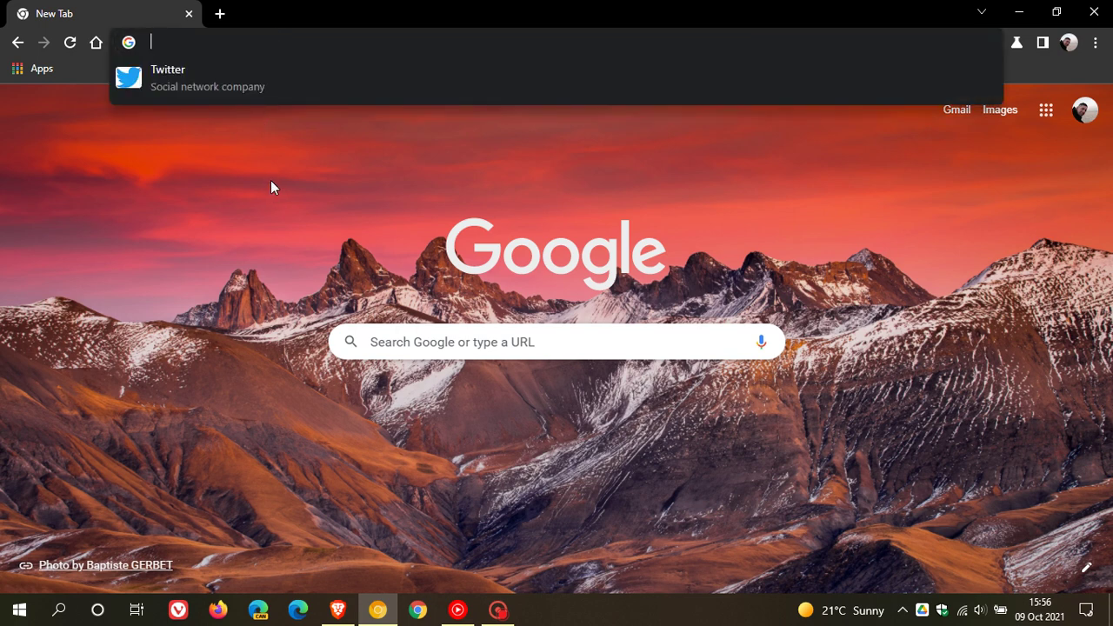
{"action": "type", "text": "cf"}
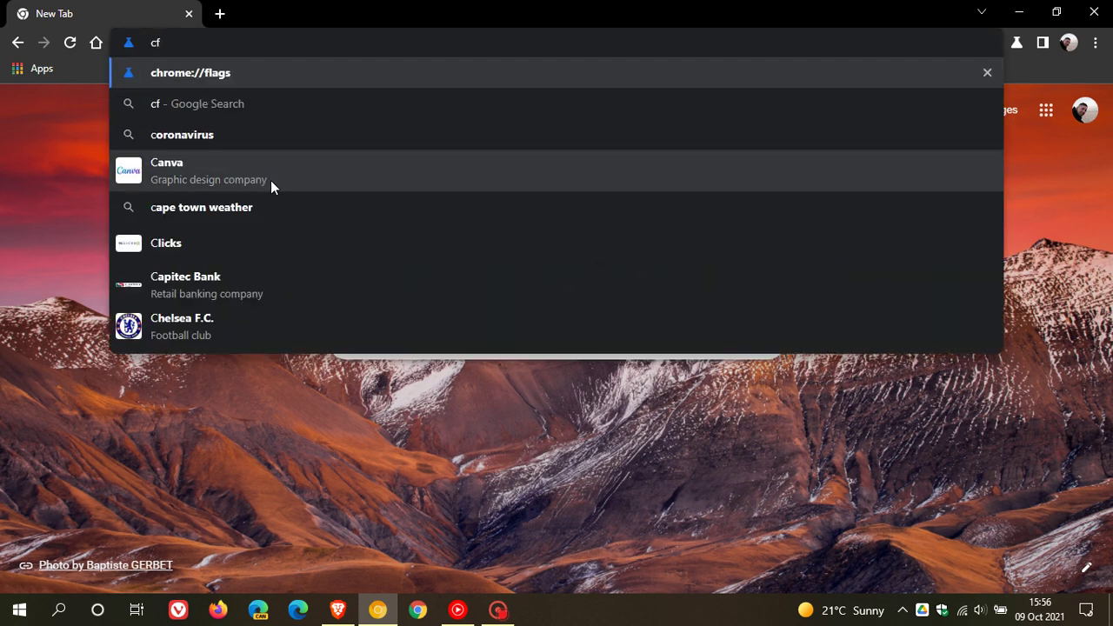
{"action": "key", "text": "Return"}
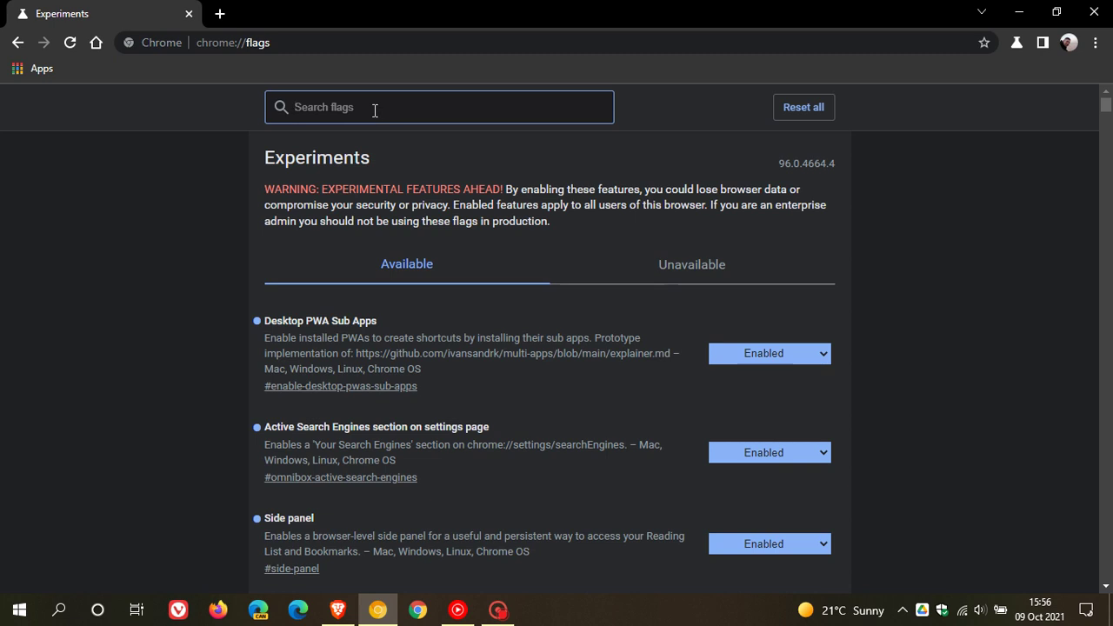
Search flags for 'uninstallable', enable #pwa-uninstall-in-windows-os, and relaunch Chrome Canary
{"action": "right_click", "coordinate": [373, 111]}
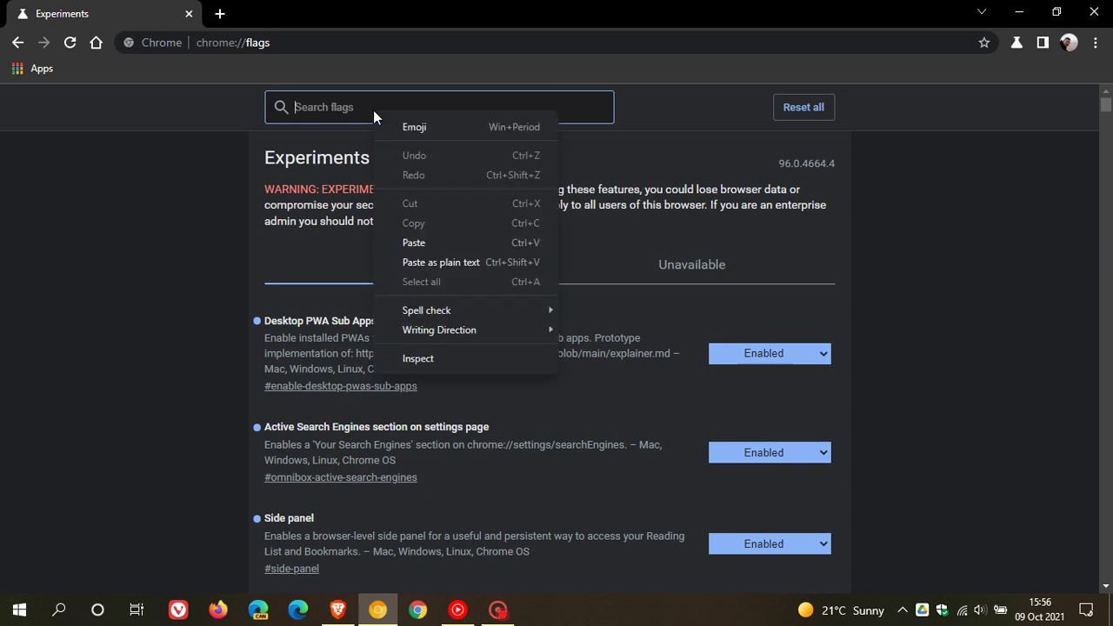
{"action": "left_click", "coordinate": [416, 242]}
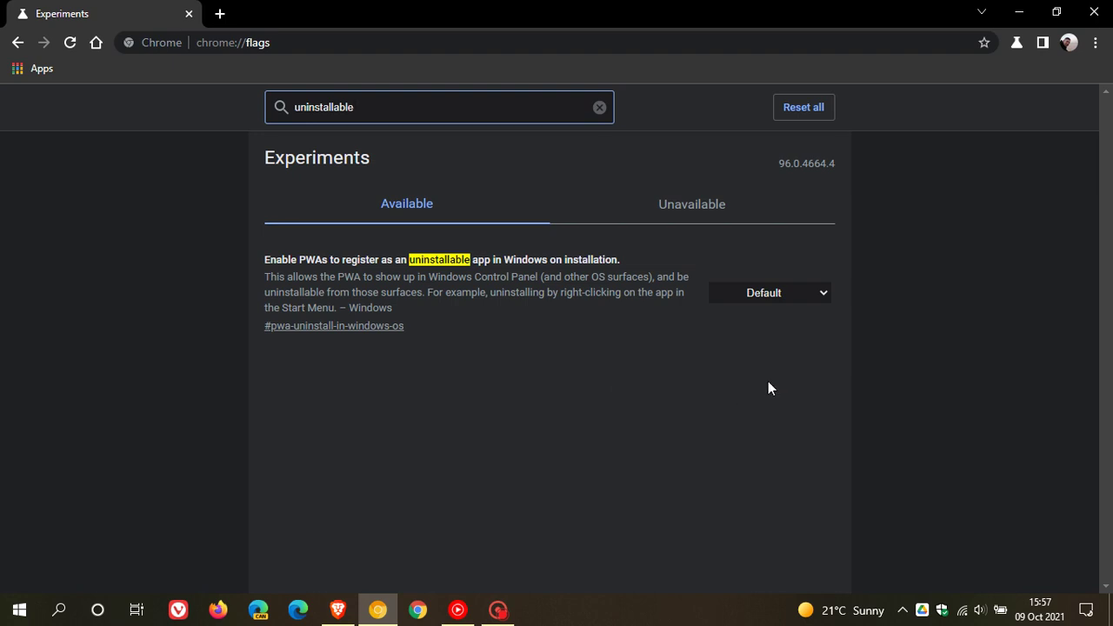
{"action": "left_click", "coordinate": [775, 292]}
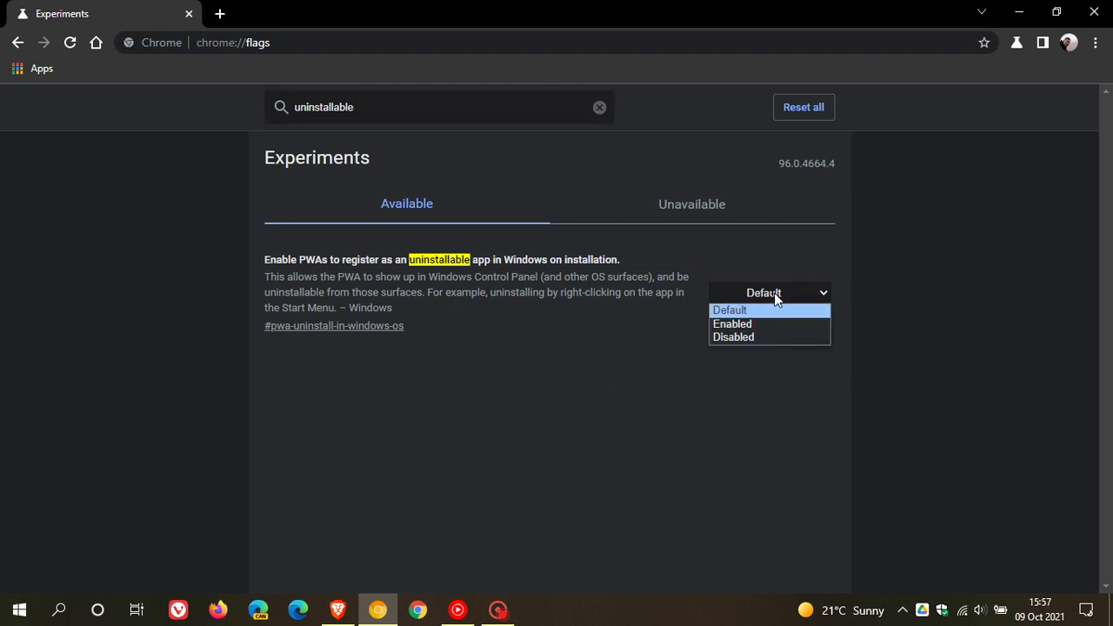
{"action": "left_click", "coordinate": [774, 320]}
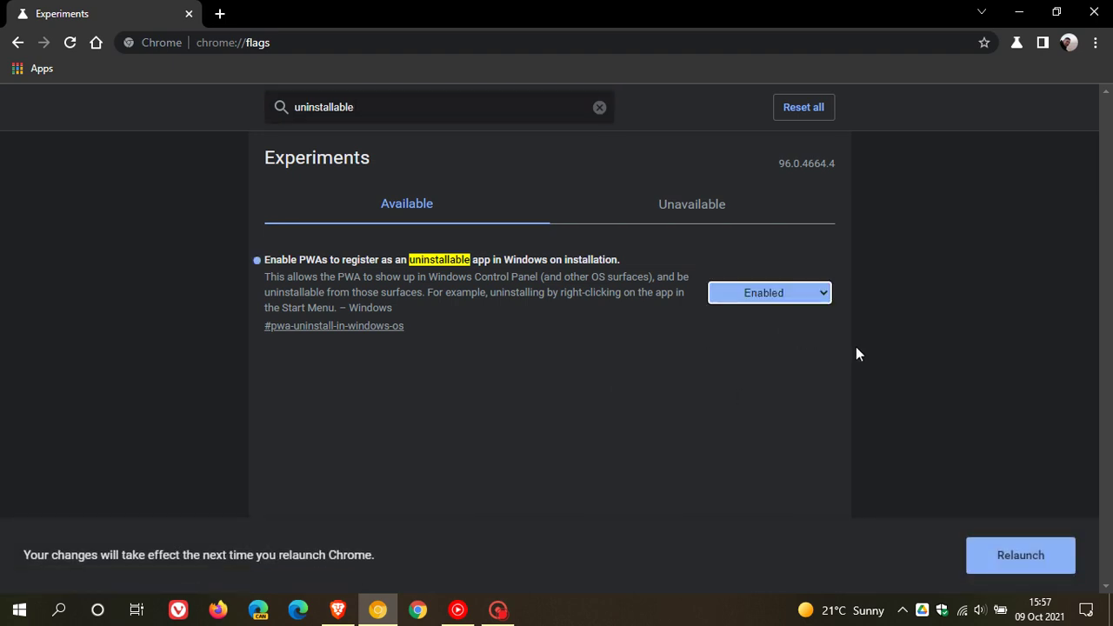
{"action": "left_click", "coordinate": [1002, 561]}
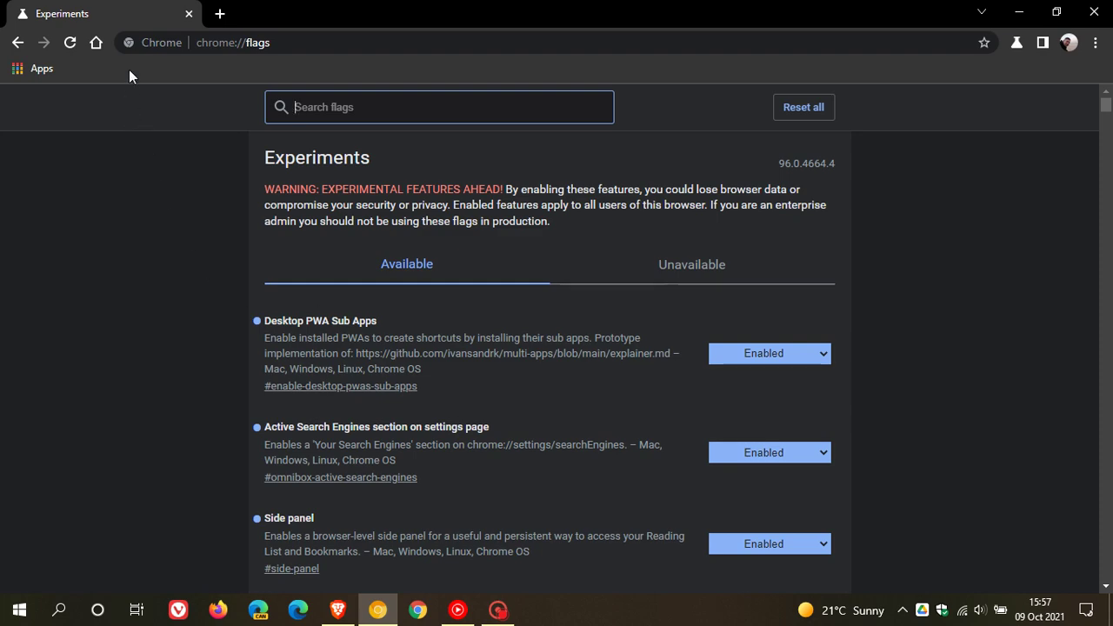
Install twitter.com as a standalone app from the omnibox install icon
{"action": "left_click", "coordinate": [96, 43]}
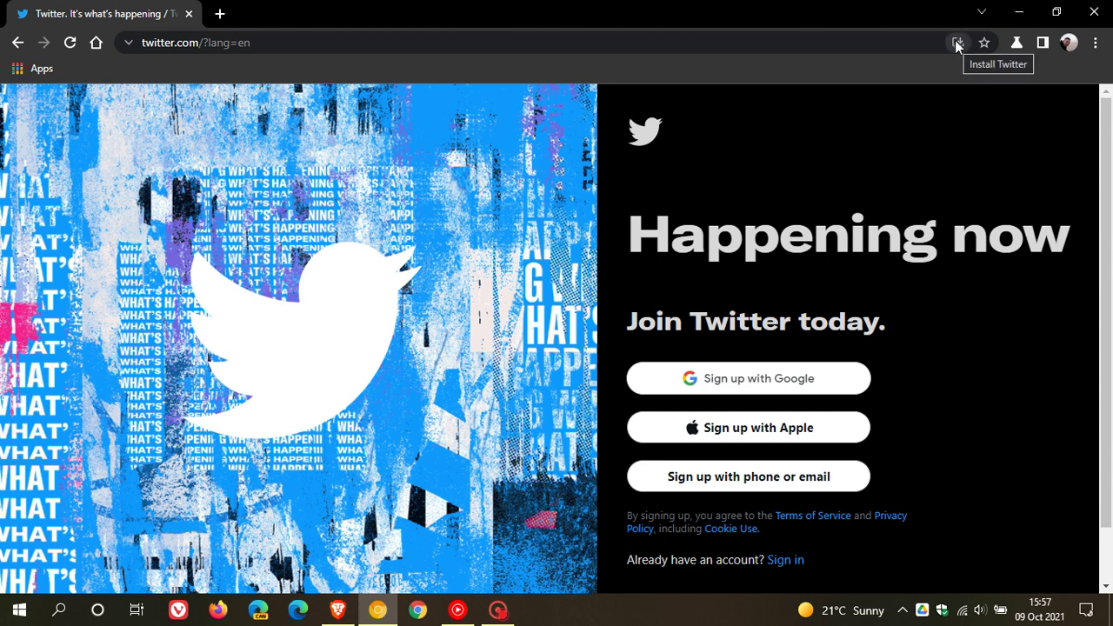
{"action": "left_click", "coordinate": [958, 43]}
{"action": "left_click", "coordinate": [913, 170]}
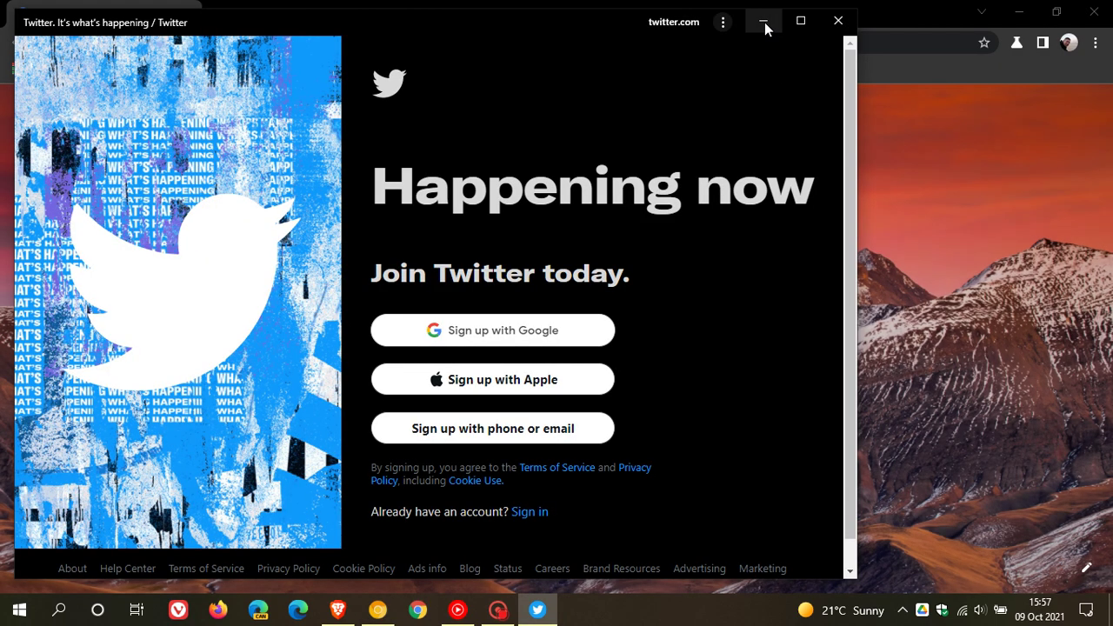
Minimise the Twitter app window so Chrome Canary's New Tab page shows
{"action": "left_click", "coordinate": [766, 28]}
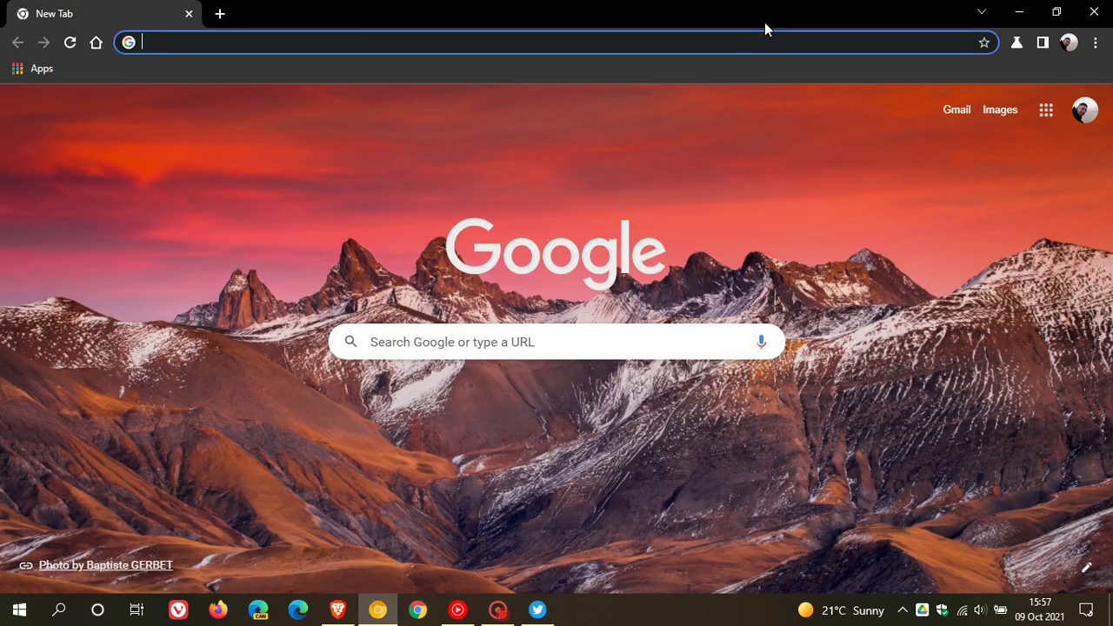
{"action": "left_click", "coordinate": [544, 613]}
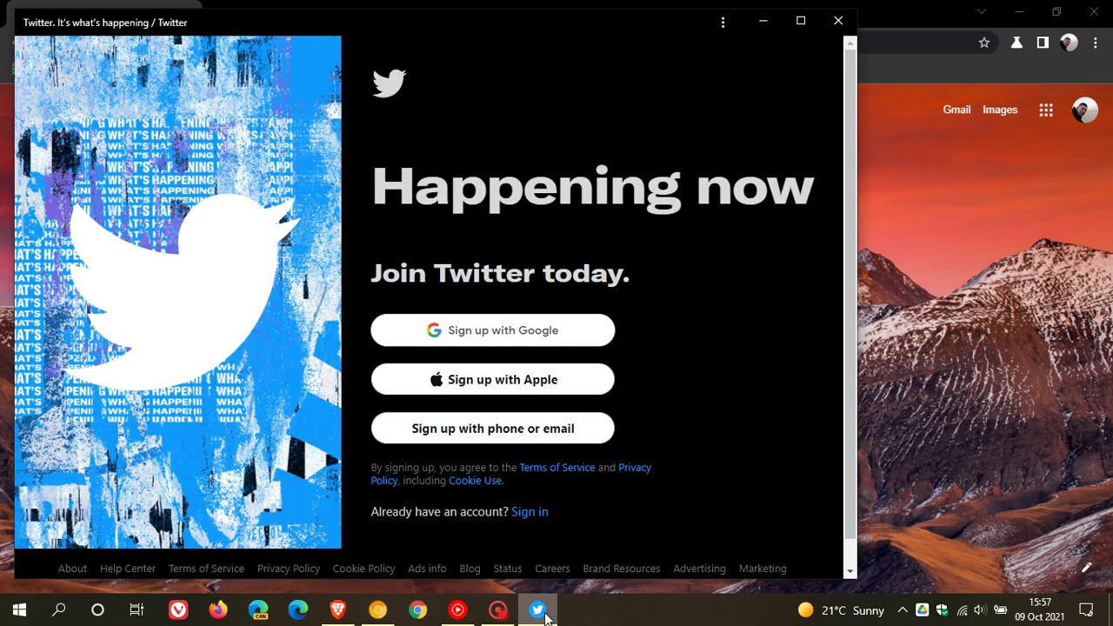
{"action": "left_click", "coordinate": [769, 26]}
{"action": "left_click", "coordinate": [538, 612]}
{"action": "left_click", "coordinate": [538, 611]}
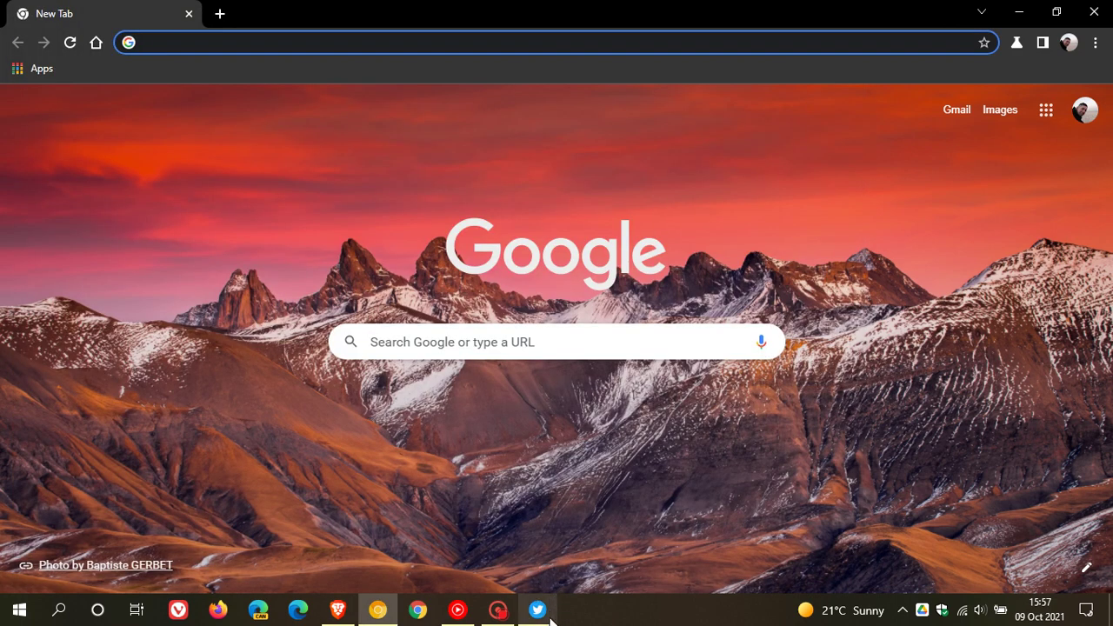
{"action": "mouse_move", "coordinate": [549, 618]}
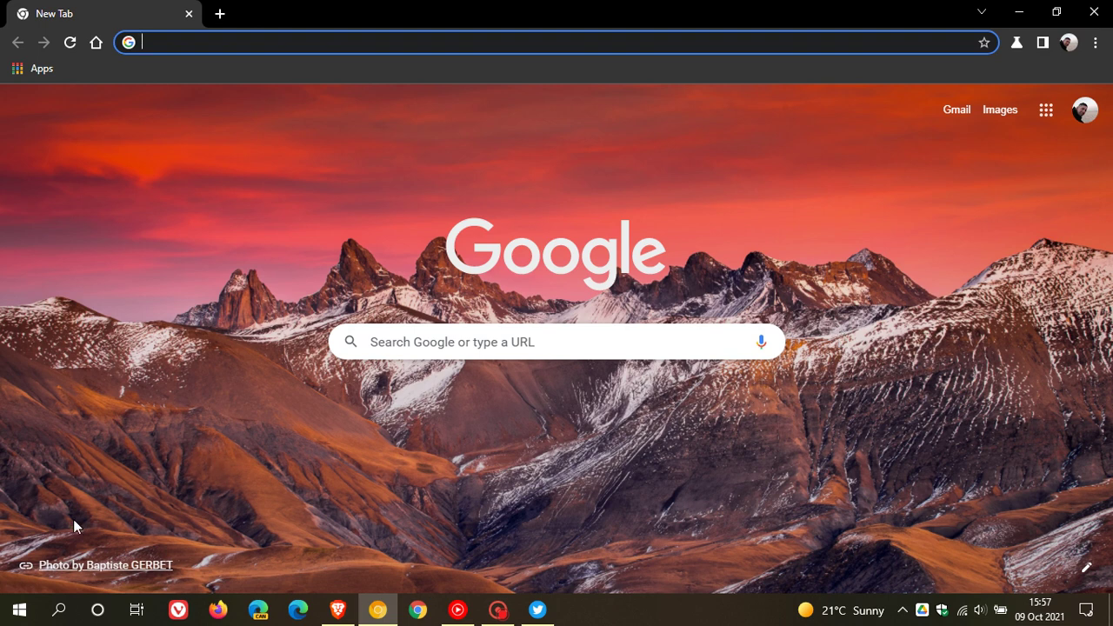
In Control Panel's Programs and Features, find the Twitter entry (Chrome SxS, version 1.0), then close the window
{"action": "left_click", "coordinate": [19, 610]}
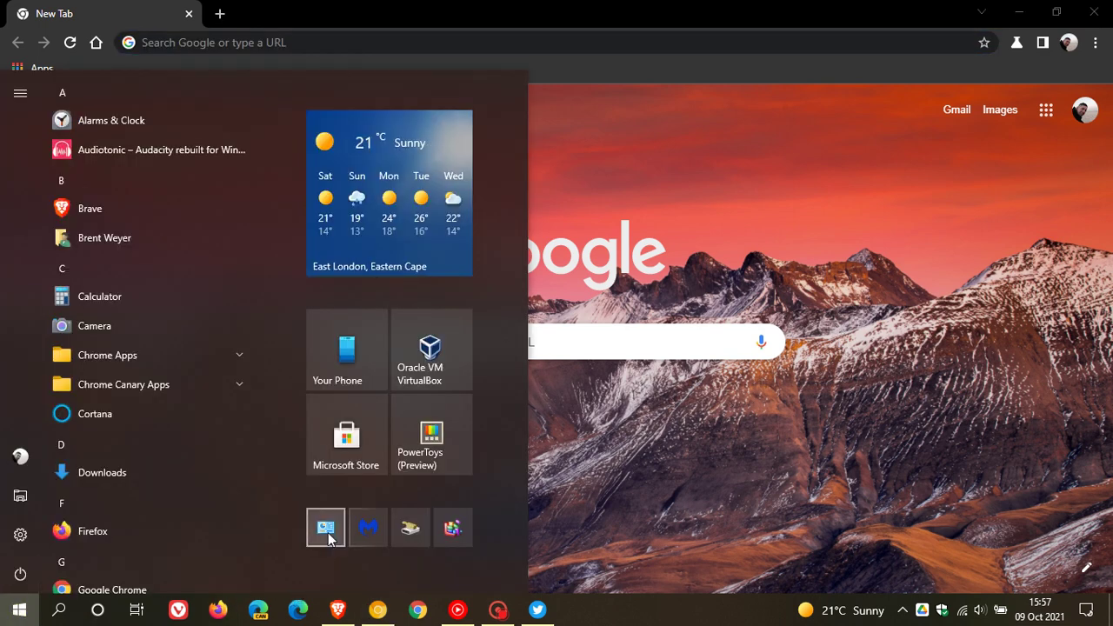
{"action": "left_click", "coordinate": [324, 528]}
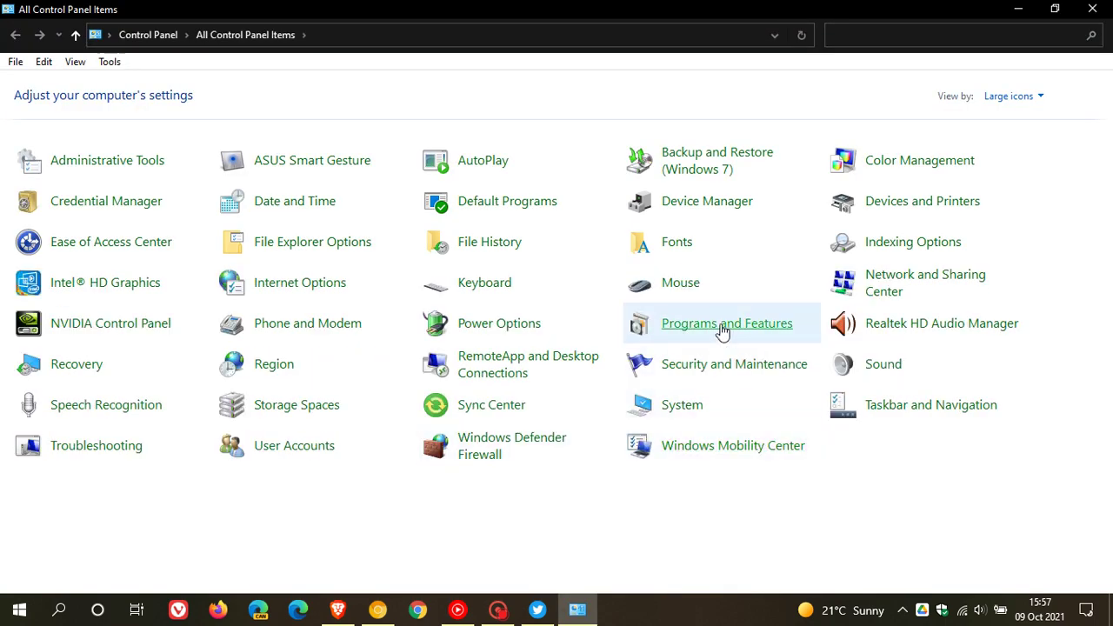
{"action": "left_click", "coordinate": [722, 330]}
{"action": "scroll", "coordinate": [619, 235], "scroll_direction": "down", "scroll_amount": 1}
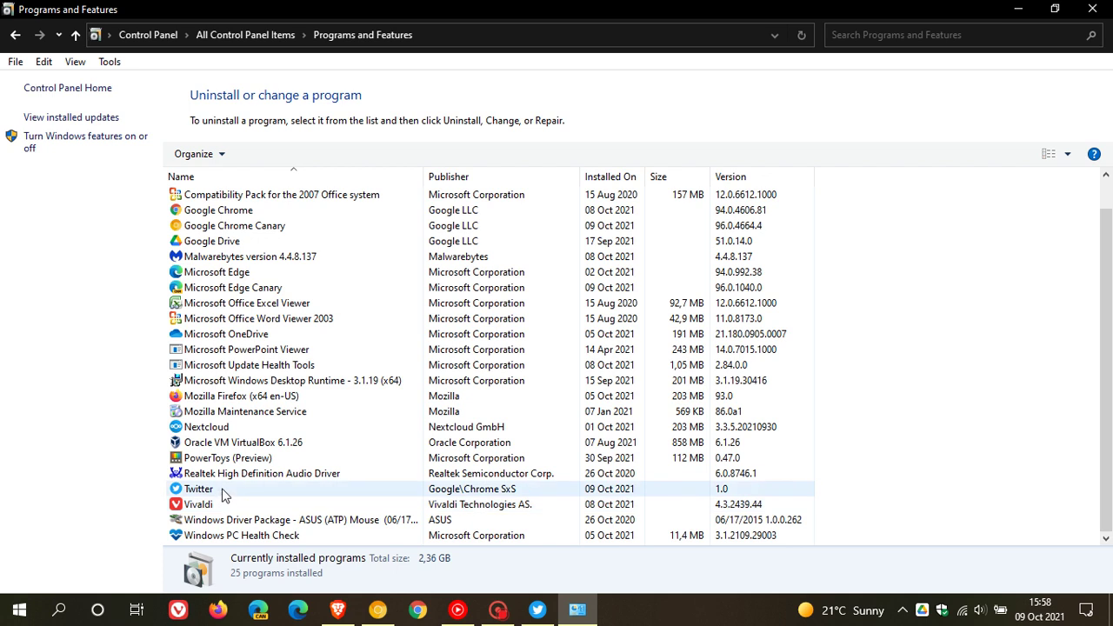
{"action": "left_click", "coordinate": [222, 491]}
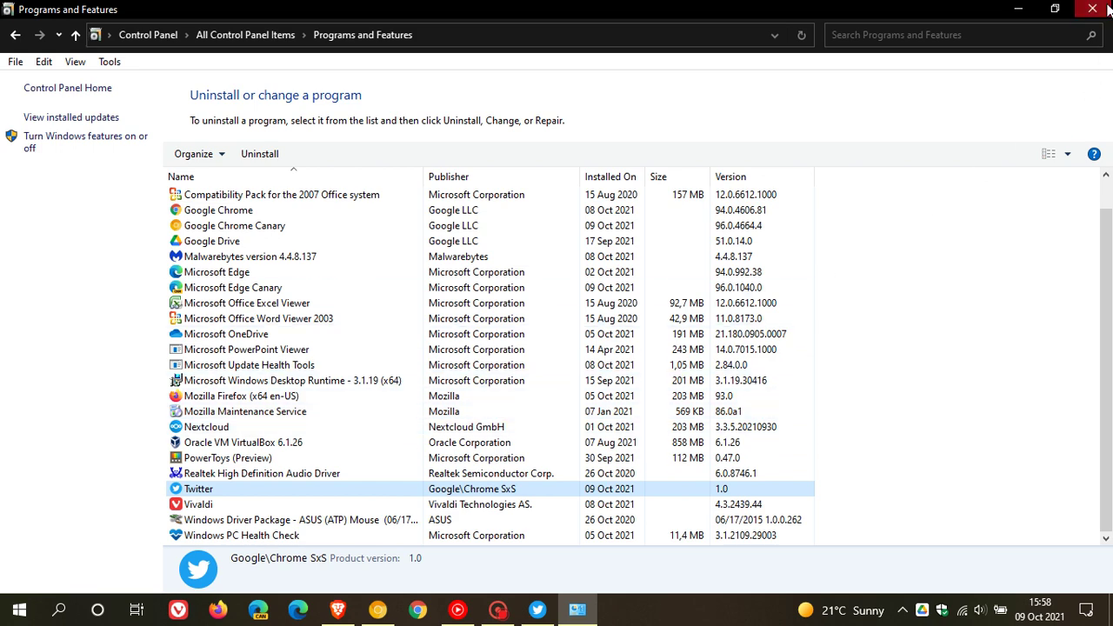
{"action": "left_click", "coordinate": [1092, 9]}
Open Windows Settings' Apps & features list and scroll to the Twitter entry
{"action": "left_click", "coordinate": [17, 612]}
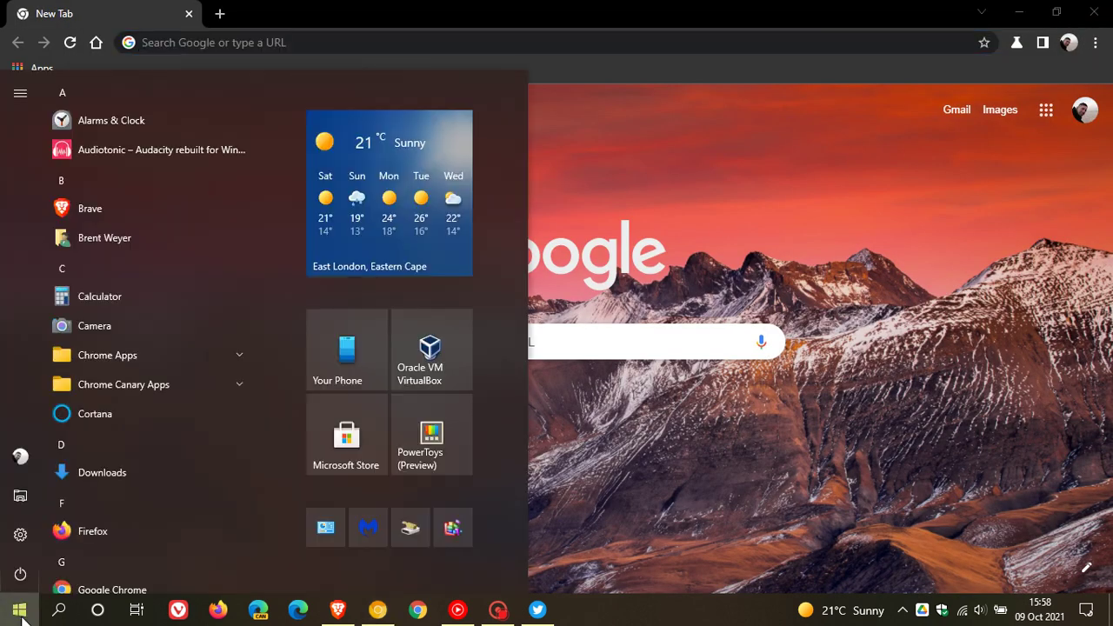
{"action": "left_click", "coordinate": [22, 538]}
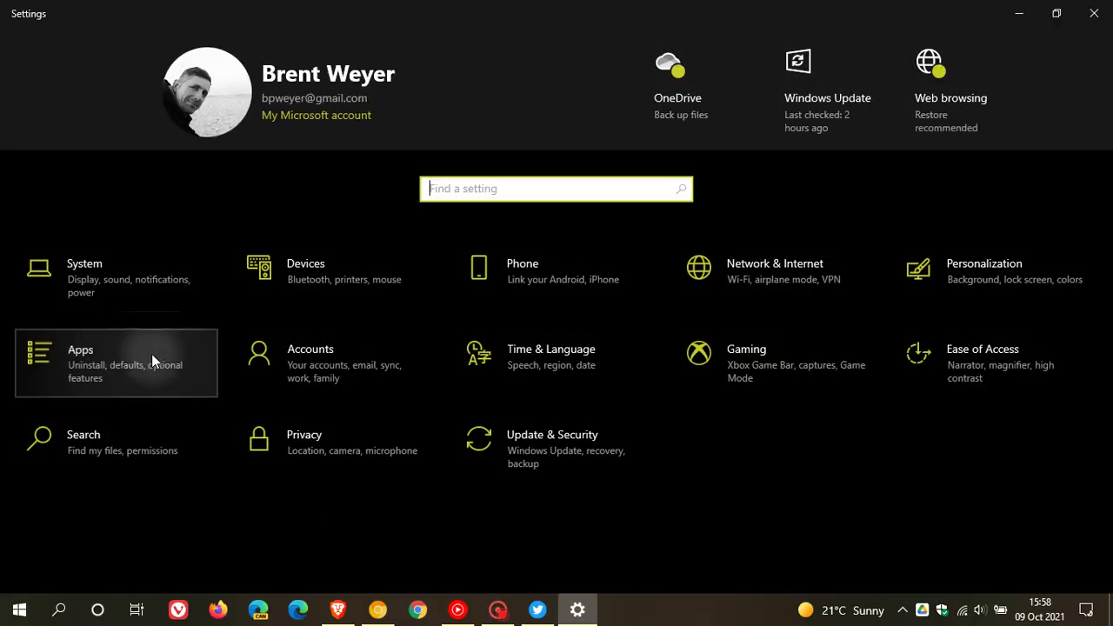
{"action": "left_click", "coordinate": [151, 356]}
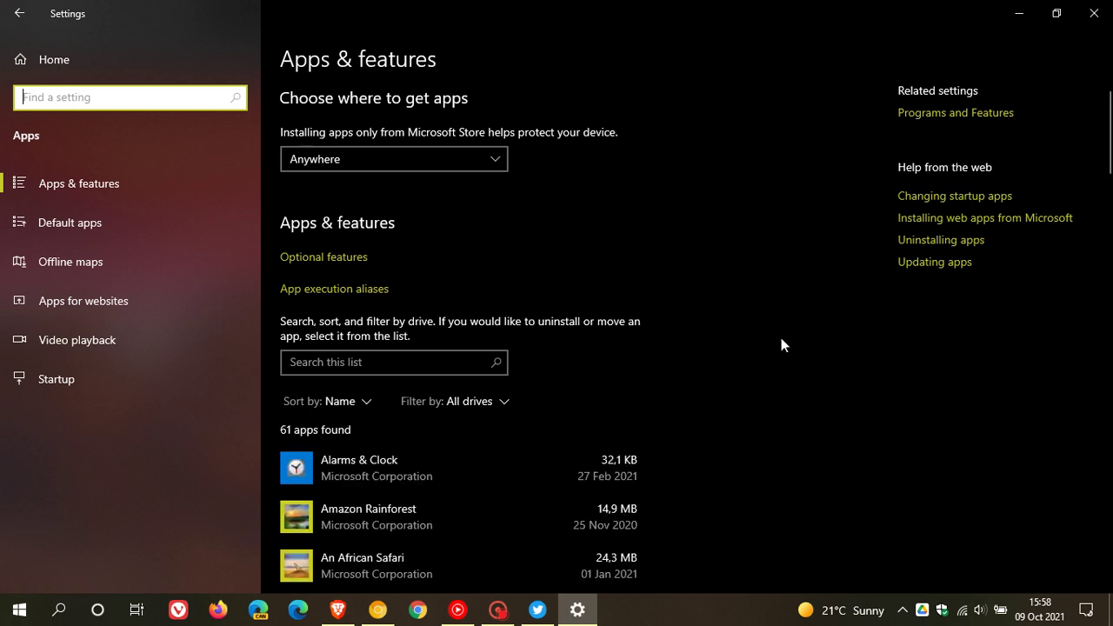
{"action": "scroll", "coordinate": [781, 341], "scroll_direction": "down", "scroll_amount": 5}
{"action": "scroll", "coordinate": [769, 344], "scroll_direction": "down", "scroll_amount": 1}
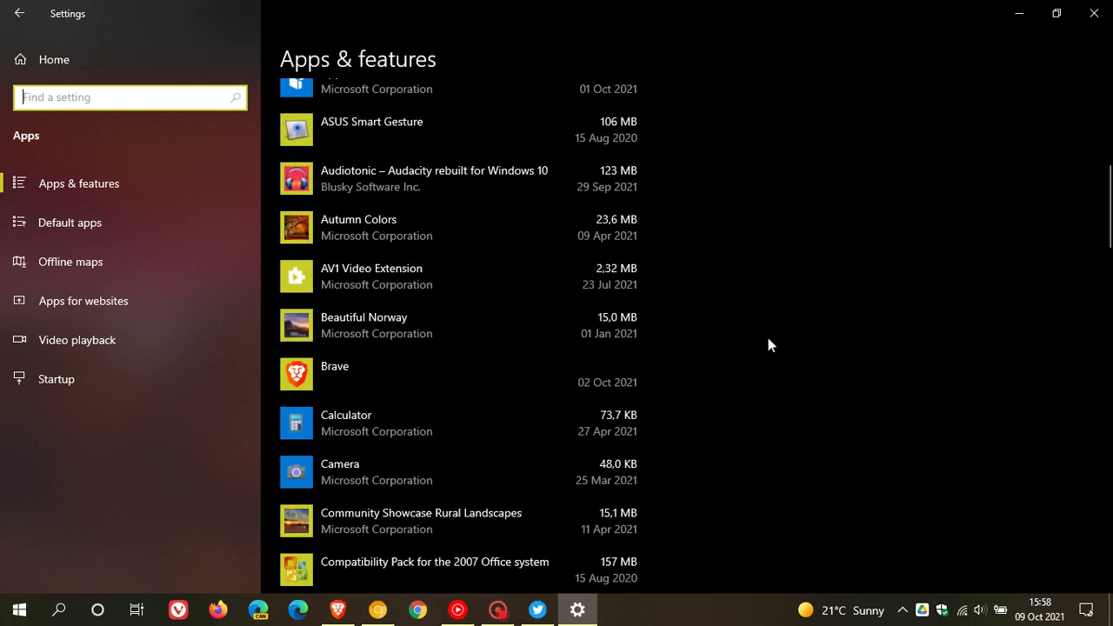
{"action": "scroll", "coordinate": [768, 345], "scroll_direction": "down", "scroll_amount": 20}
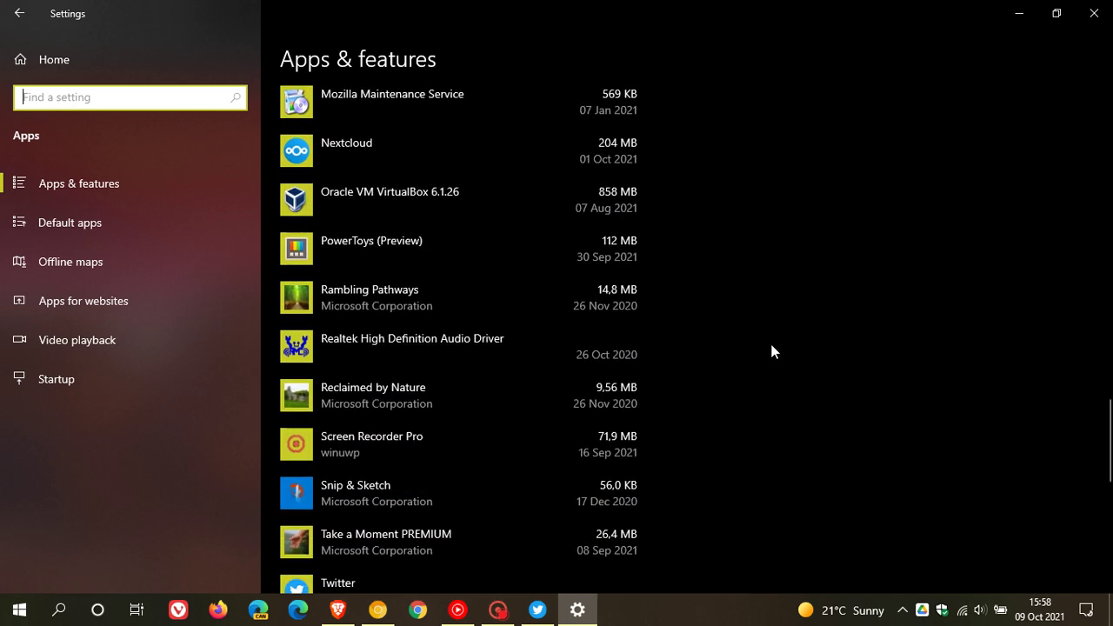
{"action": "scroll", "coordinate": [772, 347], "scroll_direction": "down", "scroll_amount": 5}
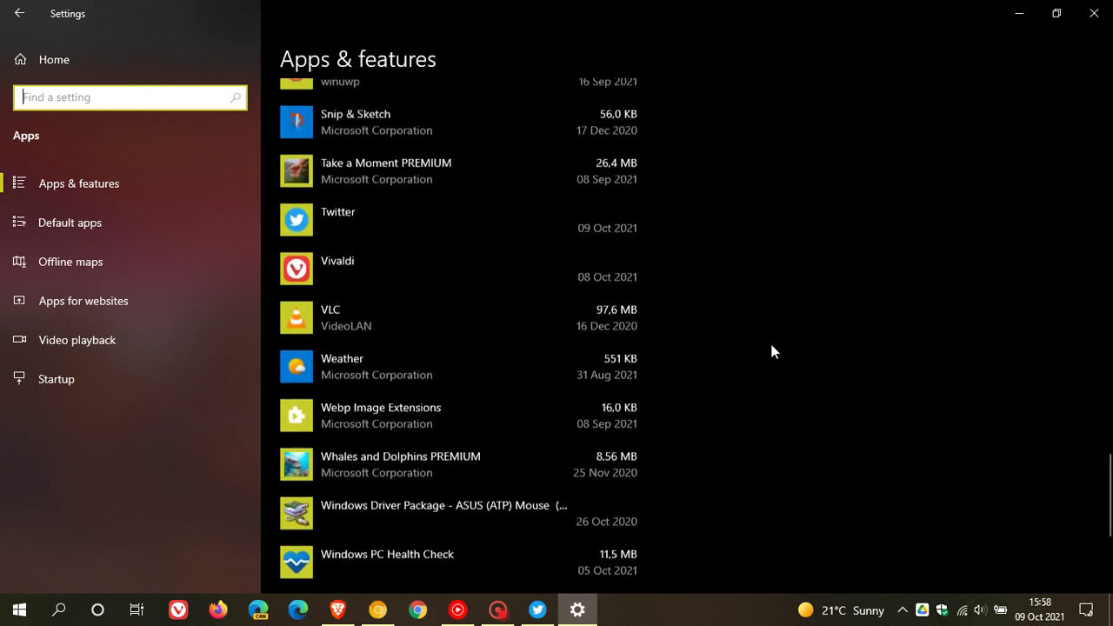
{"action": "scroll", "coordinate": [771, 346], "scroll_direction": "up", "scroll_amount": 1}
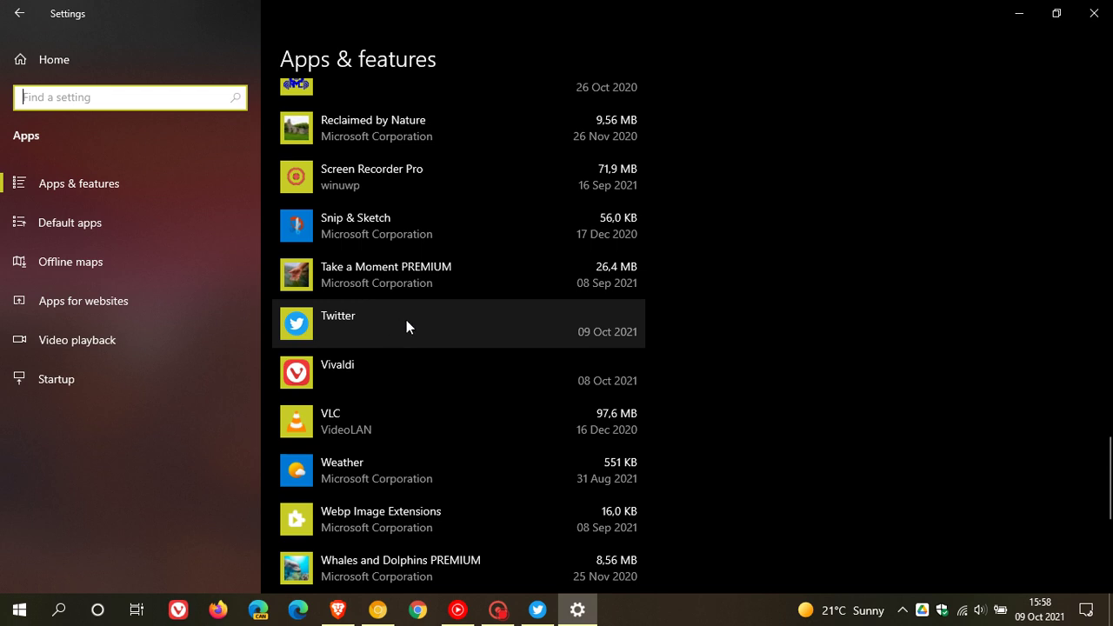
Uninstall Twitter from Apps & features, confirming and choosing Remove
{"action": "left_click", "coordinate": [451, 323]}
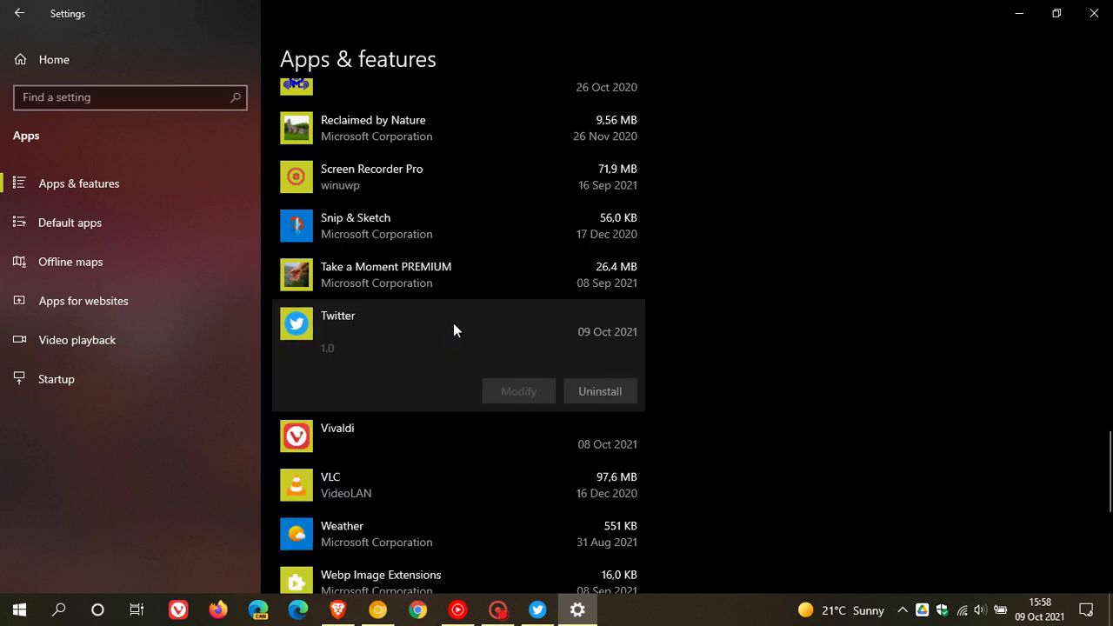
{"action": "left_click", "coordinate": [608, 396]}
{"action": "left_click", "coordinate": [666, 354]}
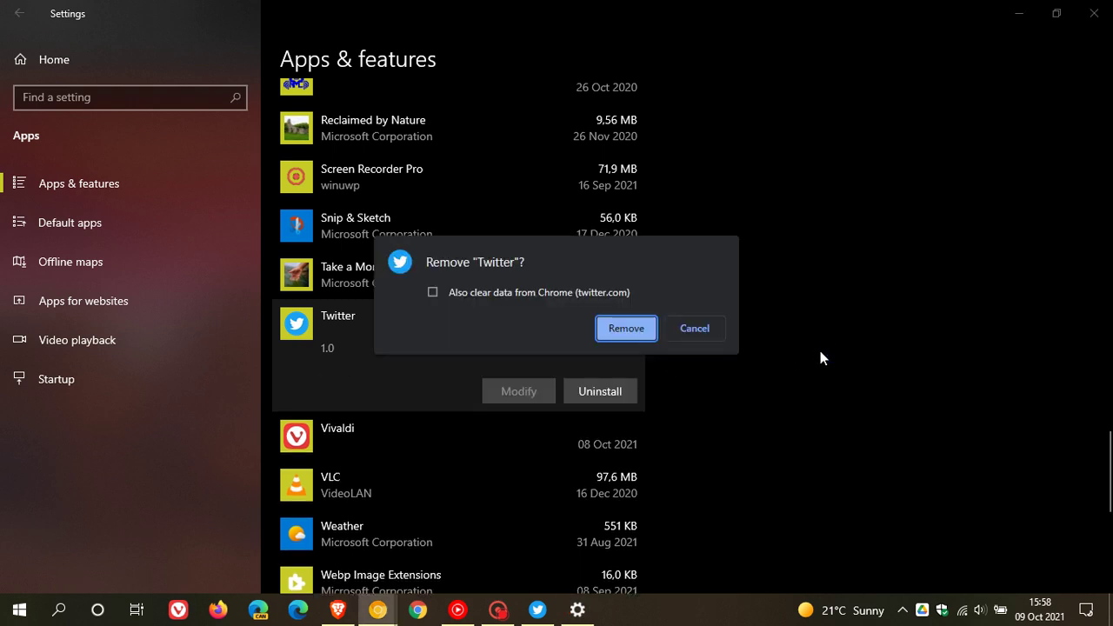
{"action": "left_click", "coordinate": [633, 331]}
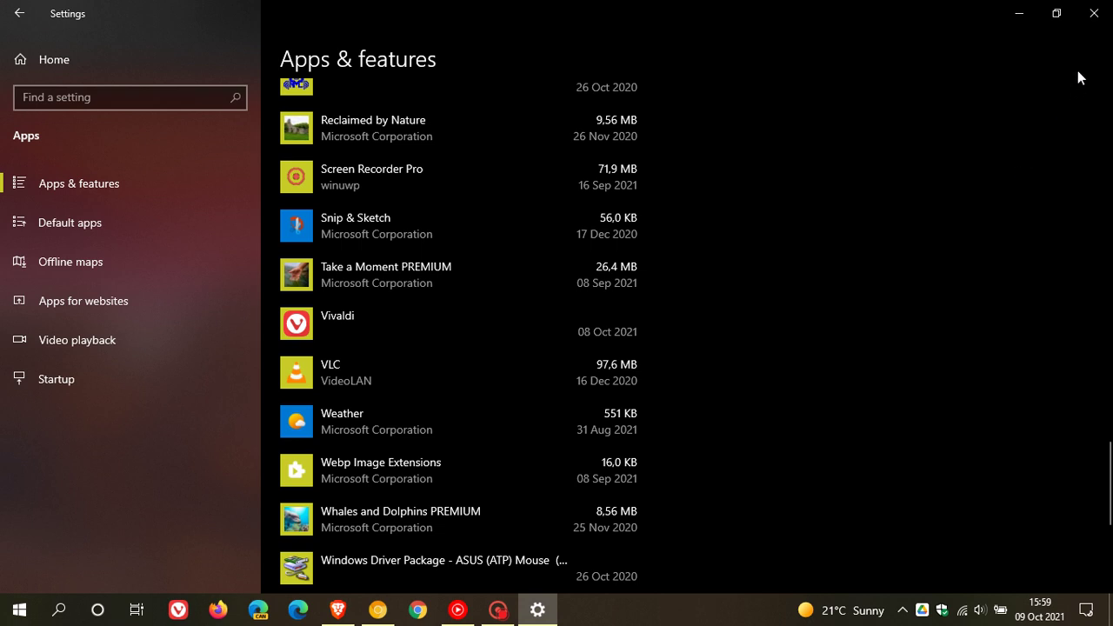
Close the Windows Settings window to return to Chrome Canary's New Tab page
{"action": "left_click", "coordinate": [1094, 14]}
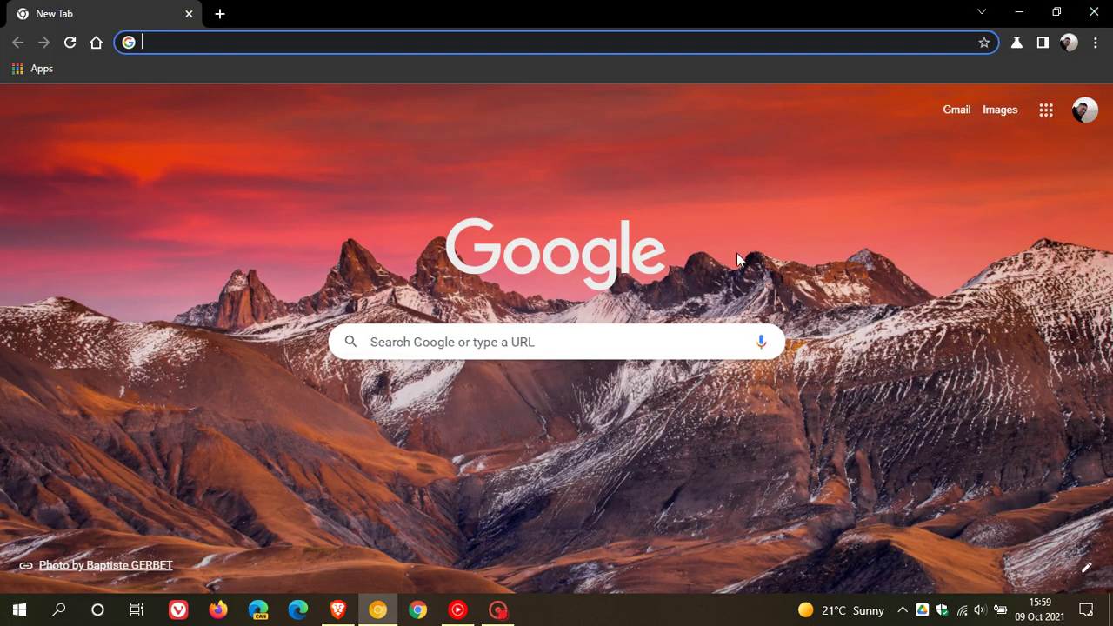